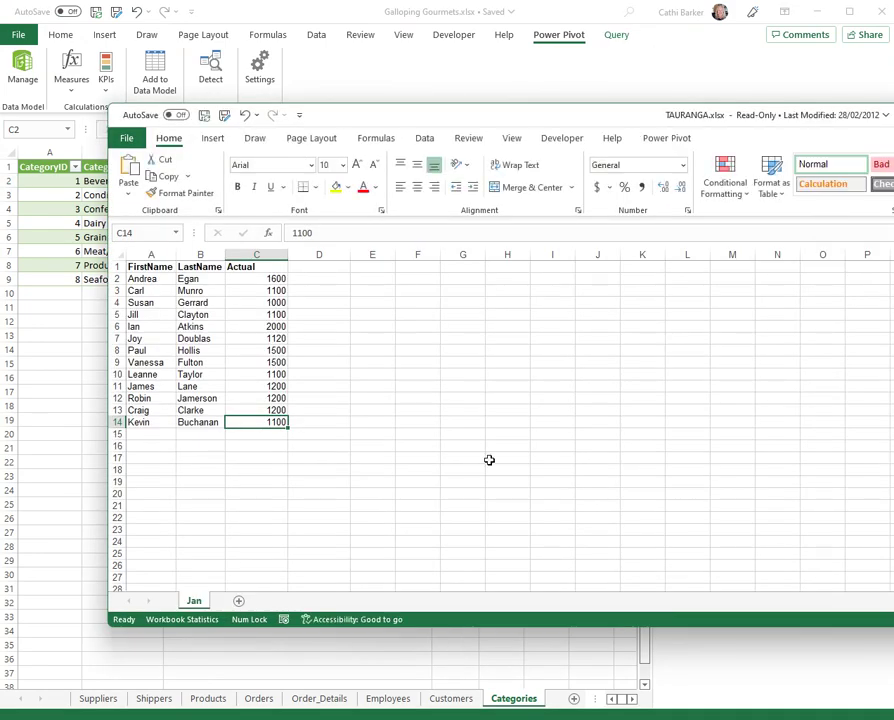
Step: Copy the whole data range A1:C14, headers included, from the Jan sheet of TAURANGA.xlsx
key("super+Up")
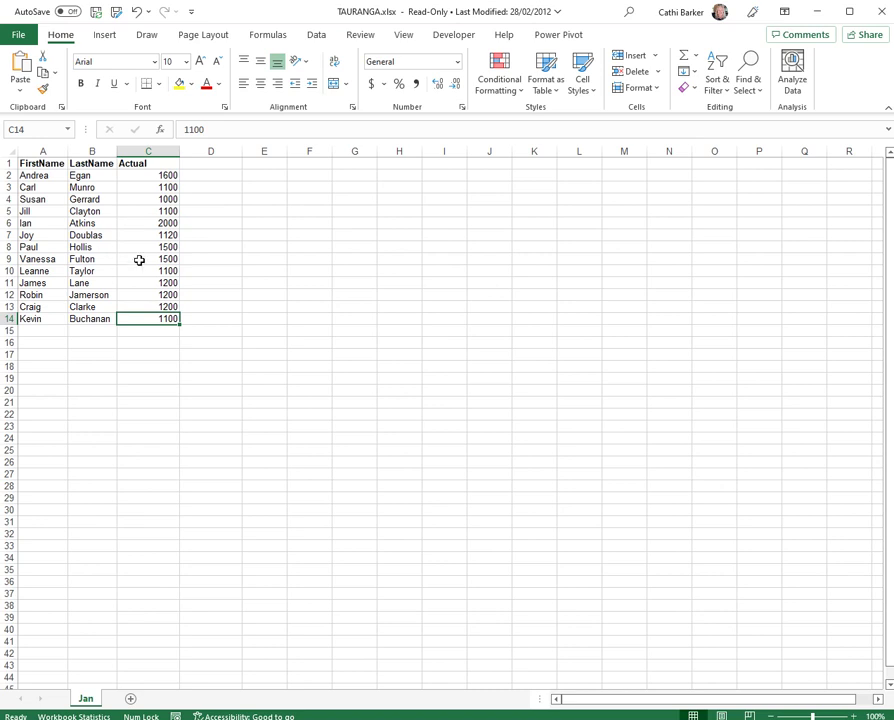
left_click(33, 152)
left_click_drag(45, 163, 162, 324)
left_click(132, 286)
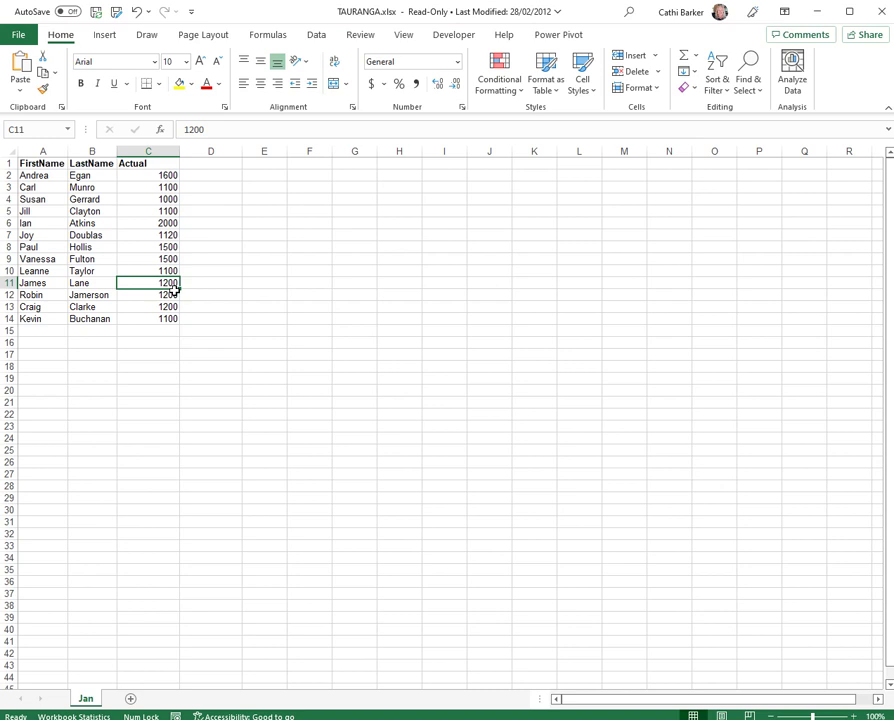
key("ctrl+a")
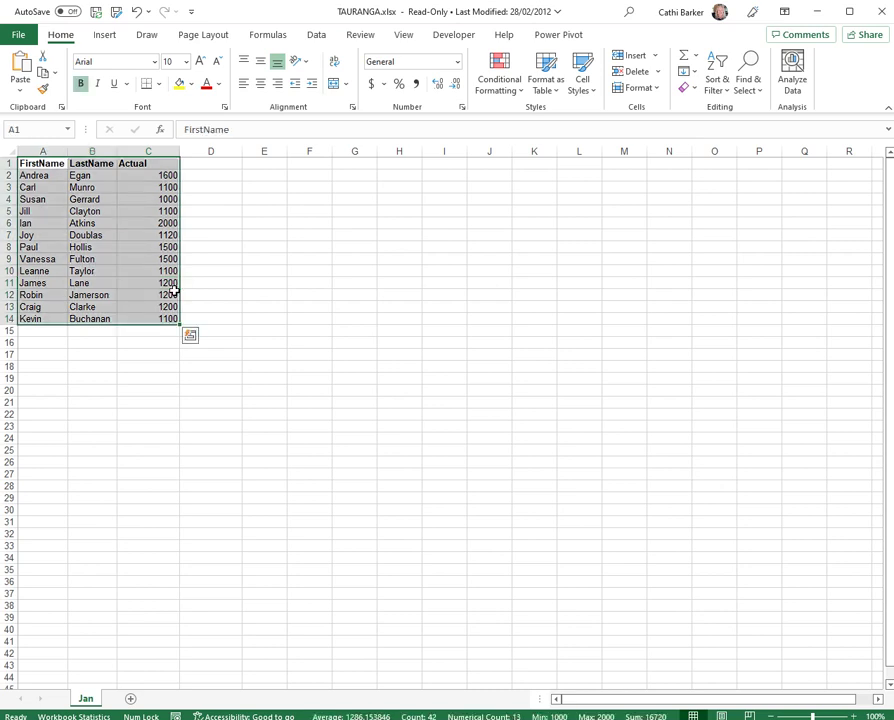
left_click(143, 264)
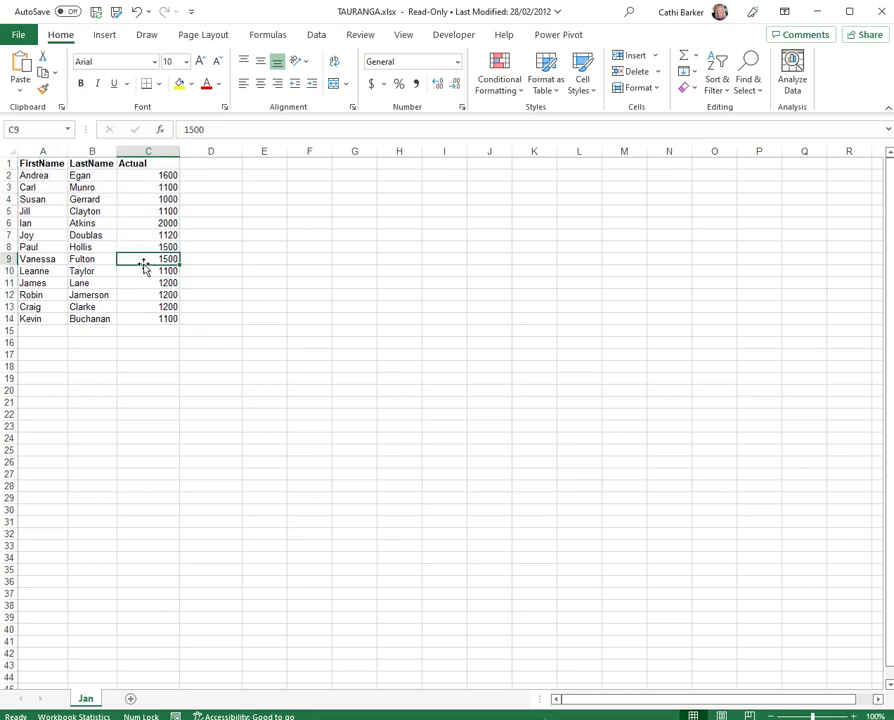
left_click(114, 237)
key("ctrl+a")
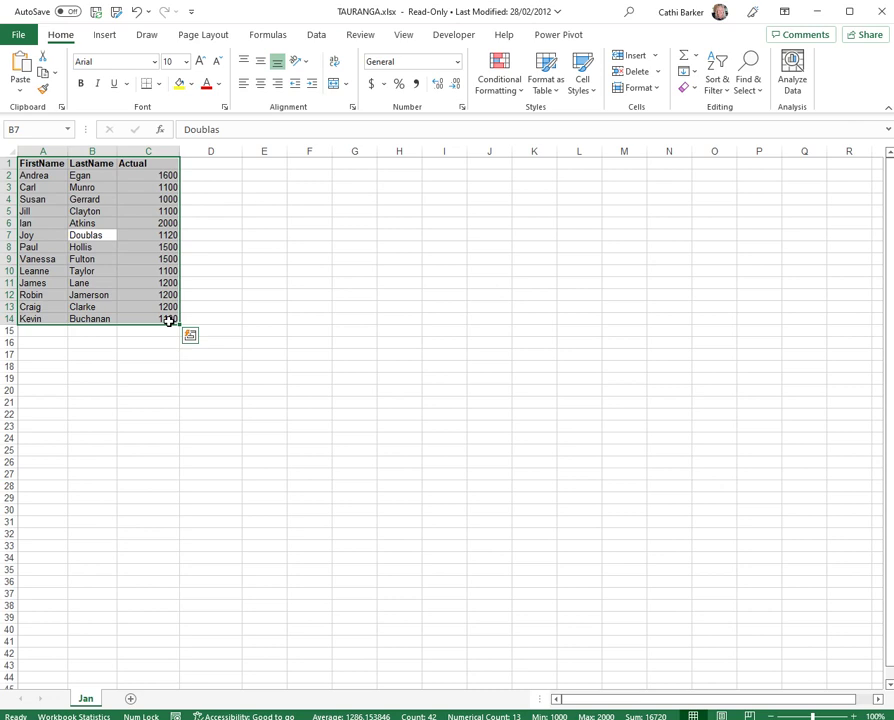
key("ctrl+c")
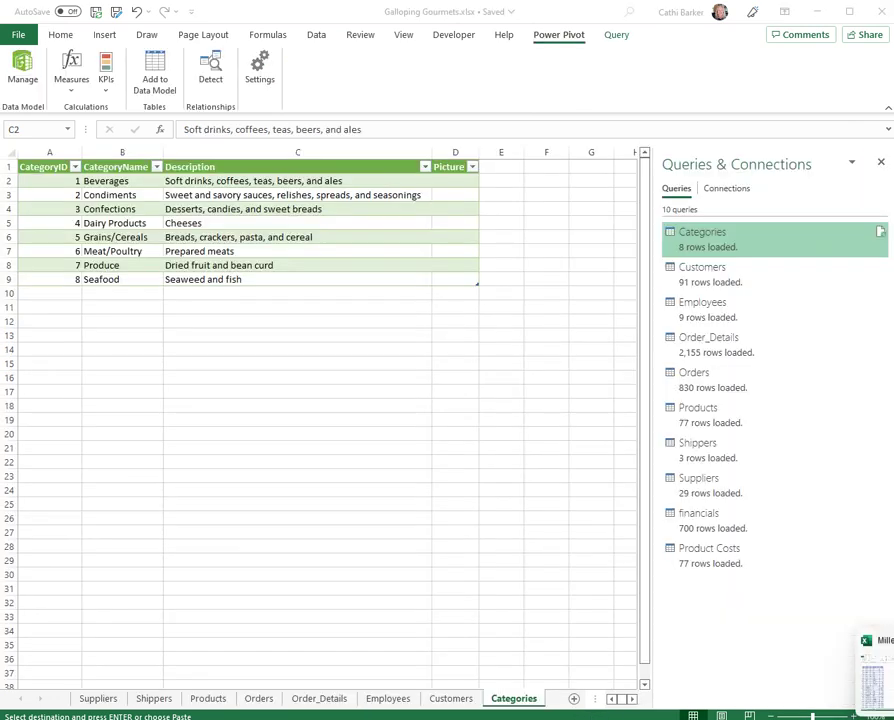
Step: Switch to the Galloping Gourmets data model in Power Pivot and paste the copied data as a new table named Tauranga, using the first row as headers
left_click(890, 690)
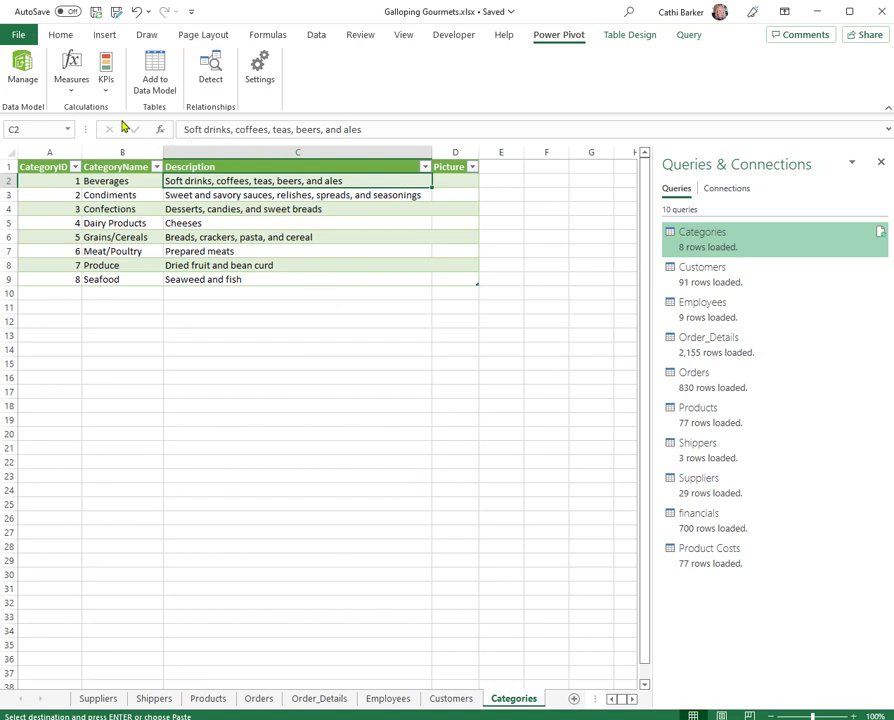
left_click(22, 66)
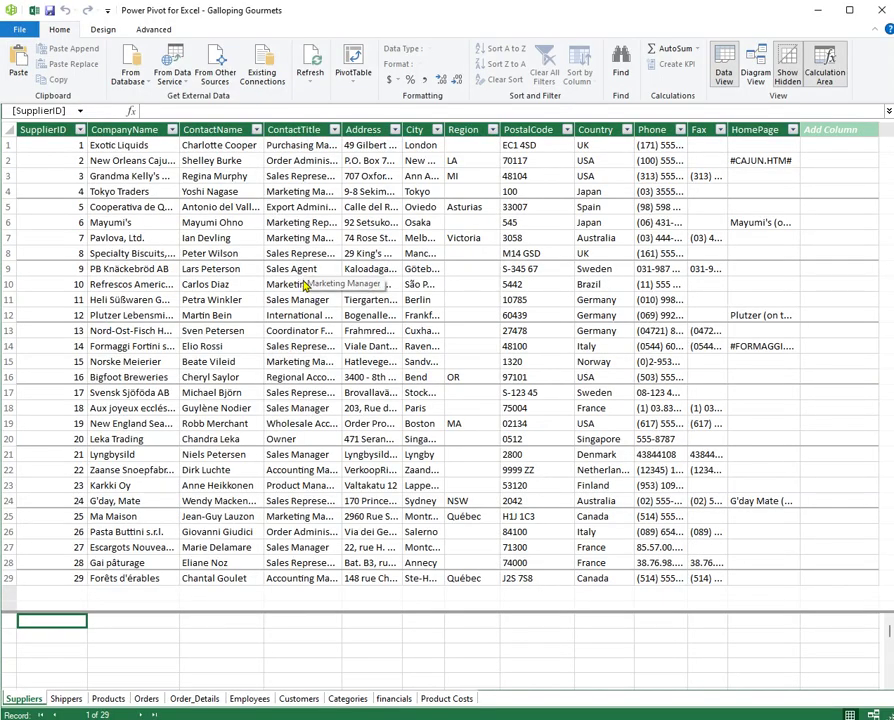
left_click(19, 62)
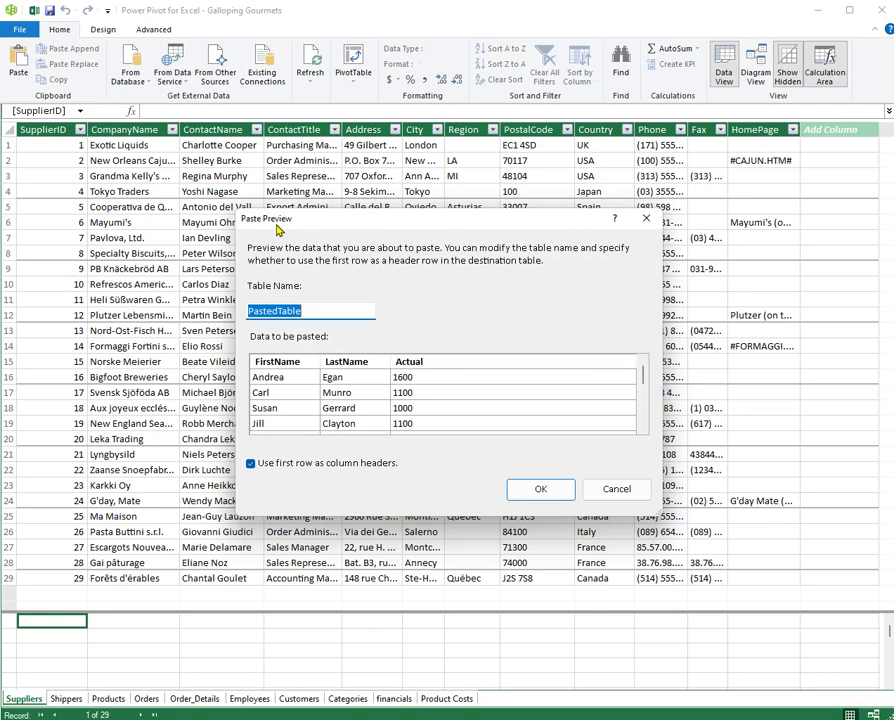
type("Tauranga")
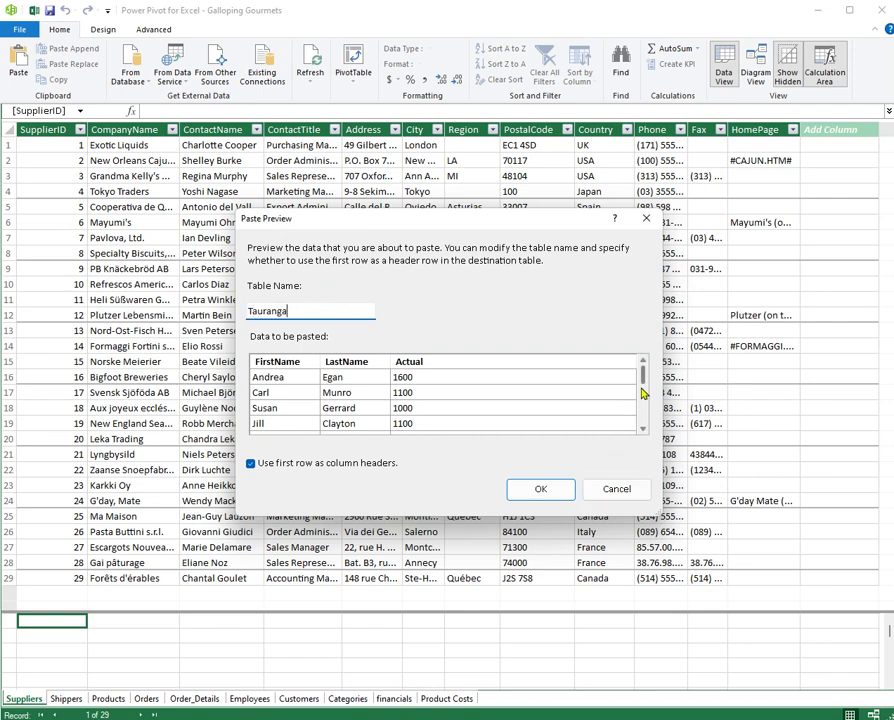
mouse_move(644, 385)
left_mouse_down()
mouse_move(648, 424)
mouse_move(646, 372)
left_mouse_up()
left_click(541, 489)
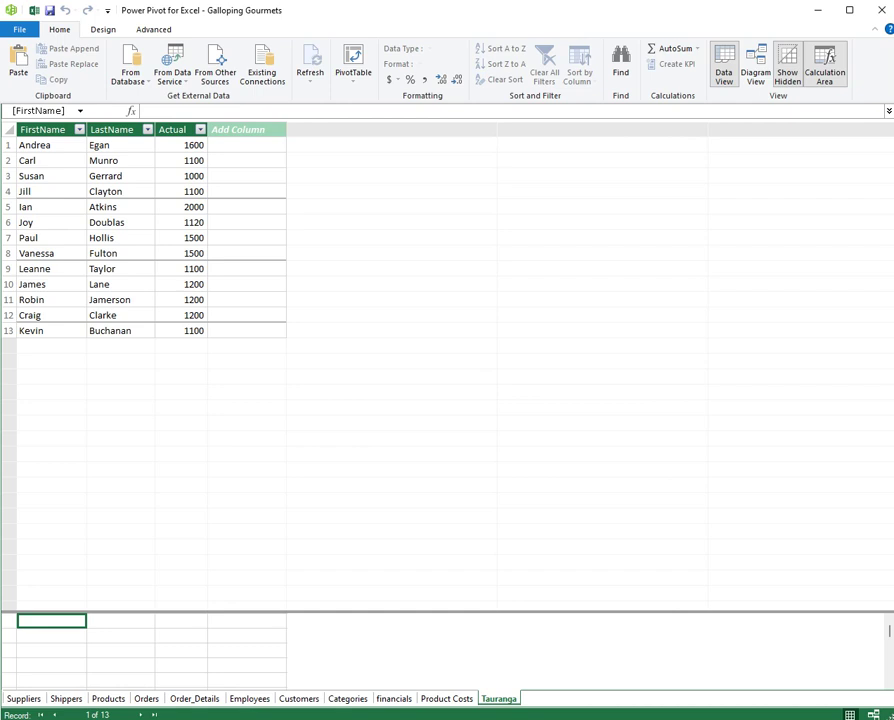
Step: Switch to TAURANGA.xlsx and add a record in row 15 with the person's first name, last name and an Actual value of 1200
key("alt+Tab")
key("alt+Tab")
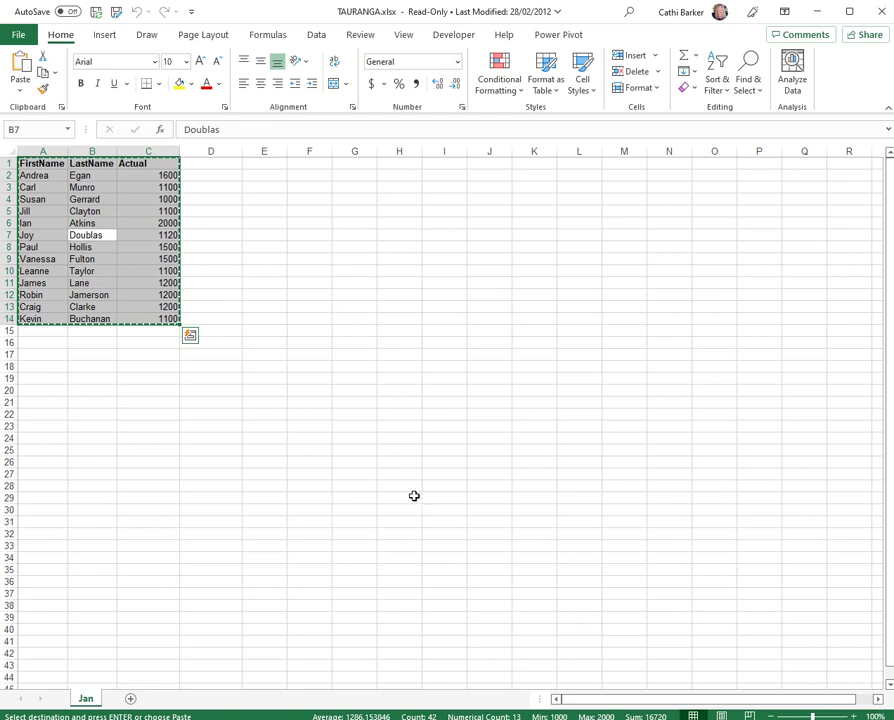
left_click(44, 334)
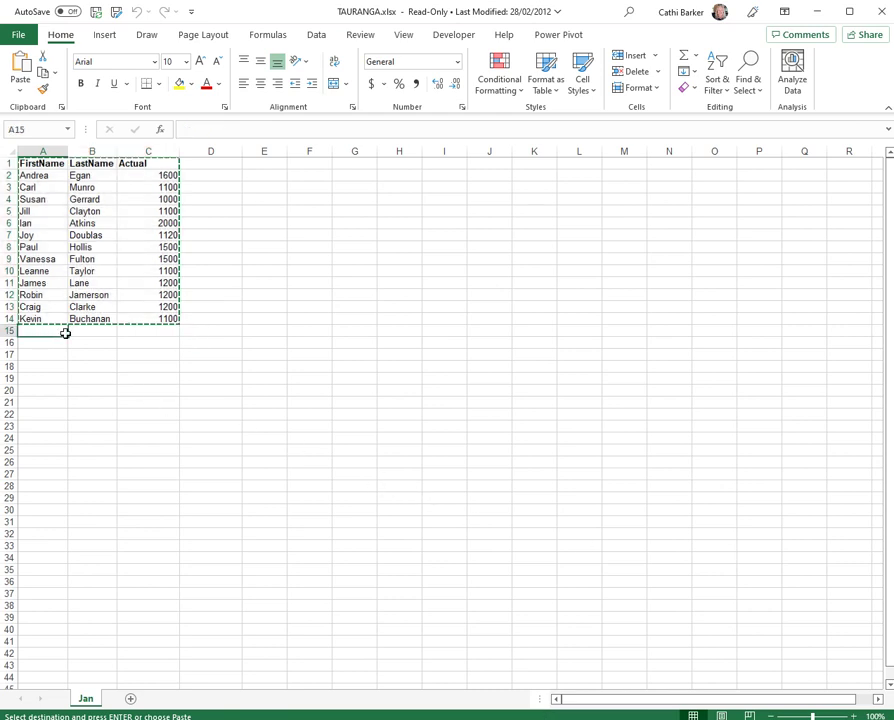
type("Cathi")
key("Tab")
type("Barker")
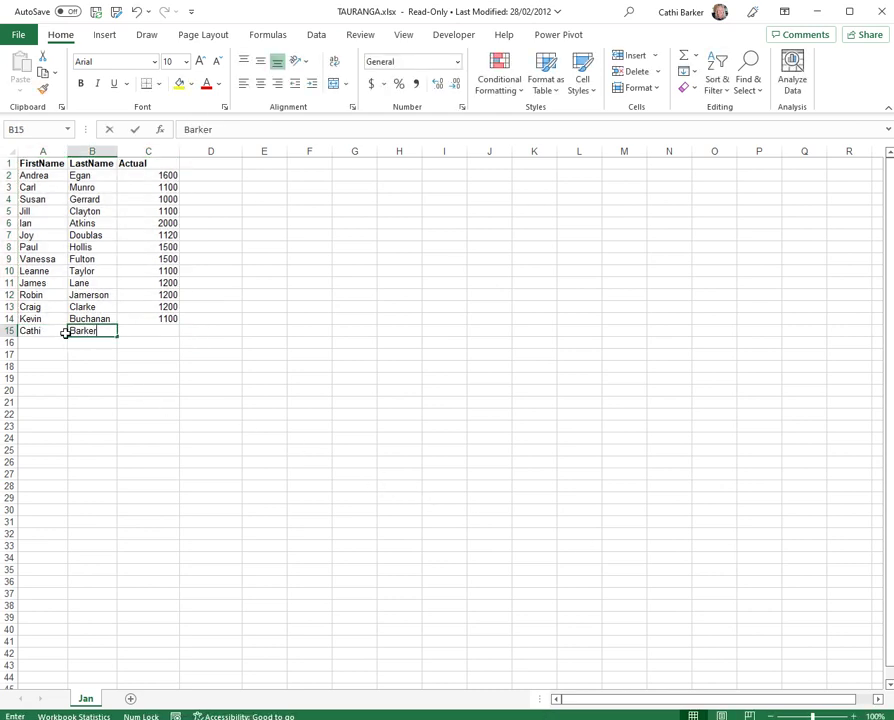
key("Tab")
type("1200")
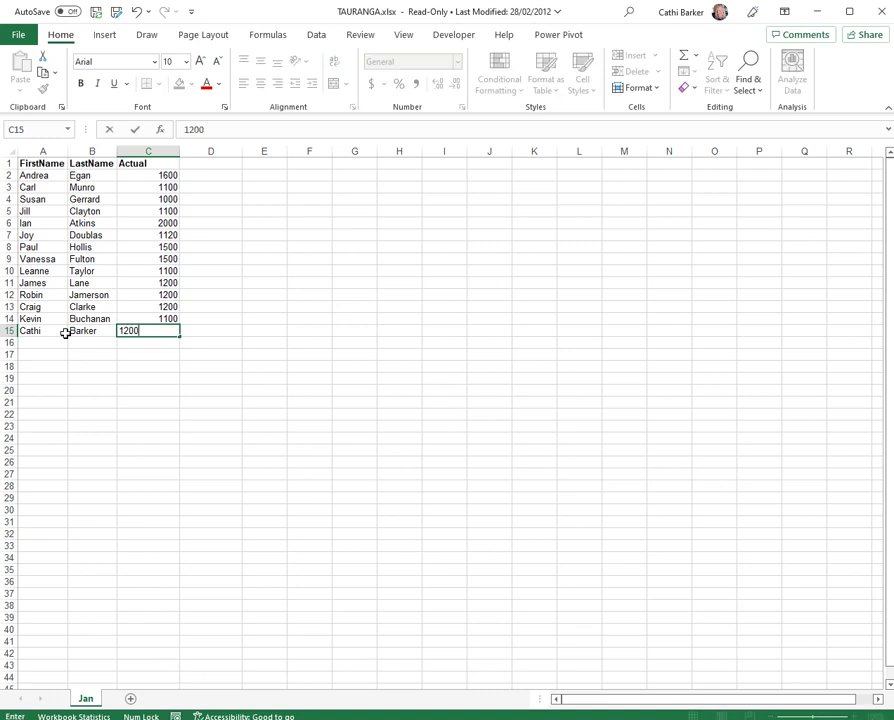
left_click(173, 363)
Step: Copy the new record A15:C15 and return to the Tauranga table in the Galloping Gourmets Power Pivot window
left_click_drag(54, 331, 146, 330)
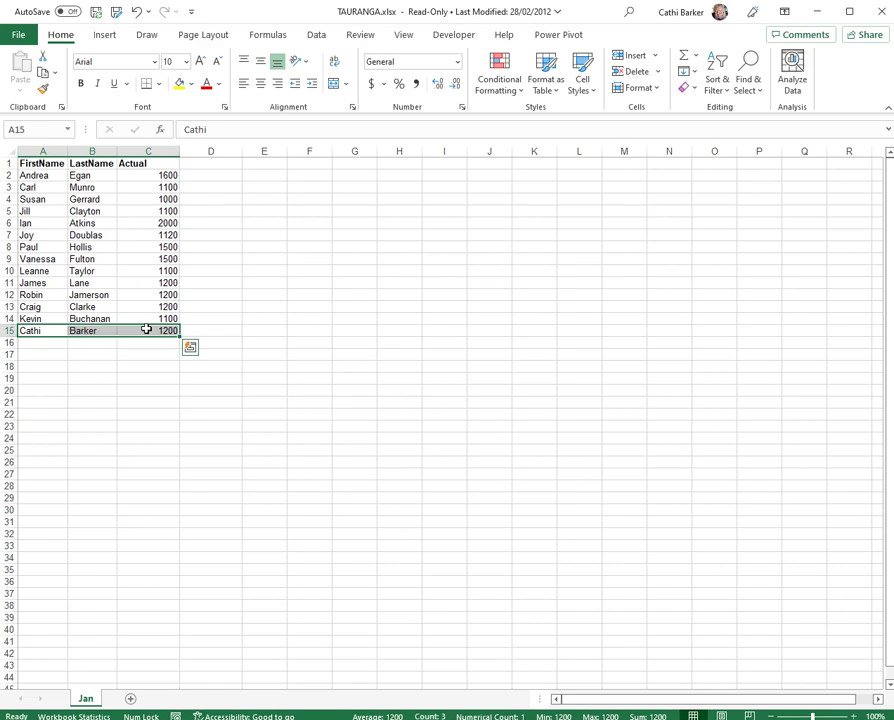
key("ctrl+c")
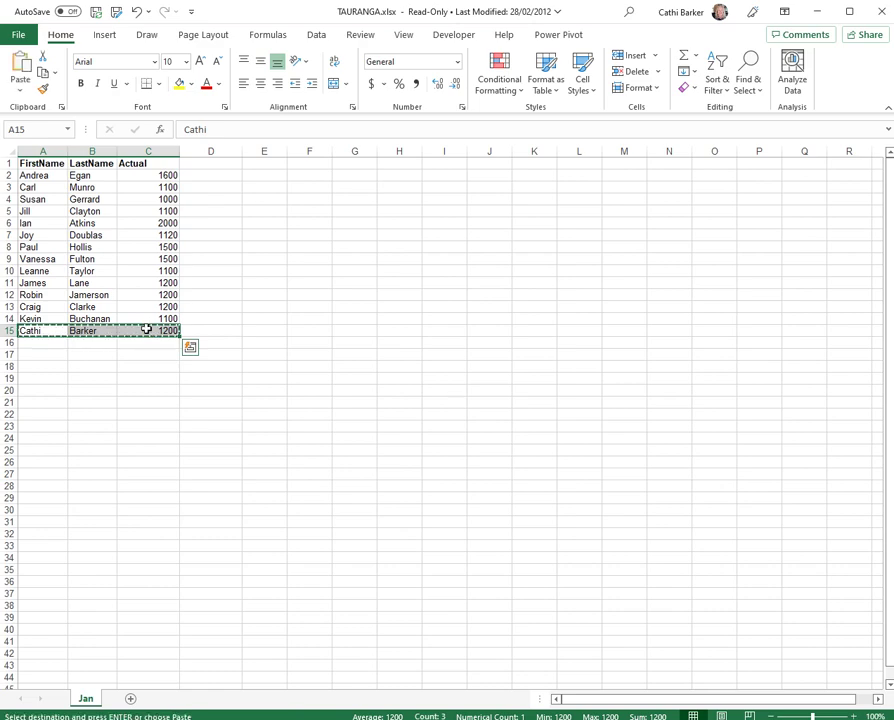
key("alt+Tab")
key("Tab")
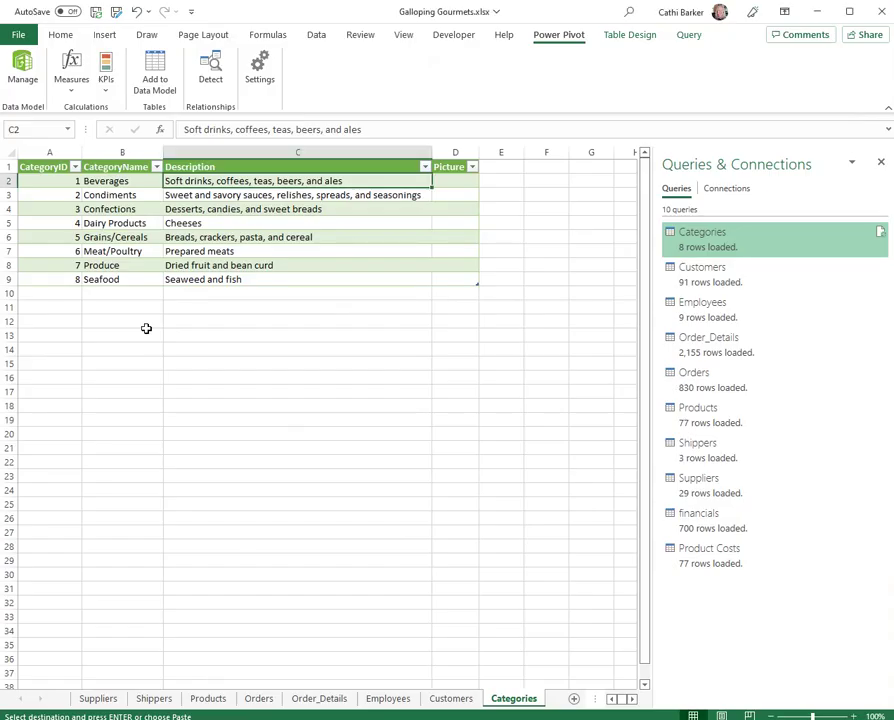
left_click(20, 60)
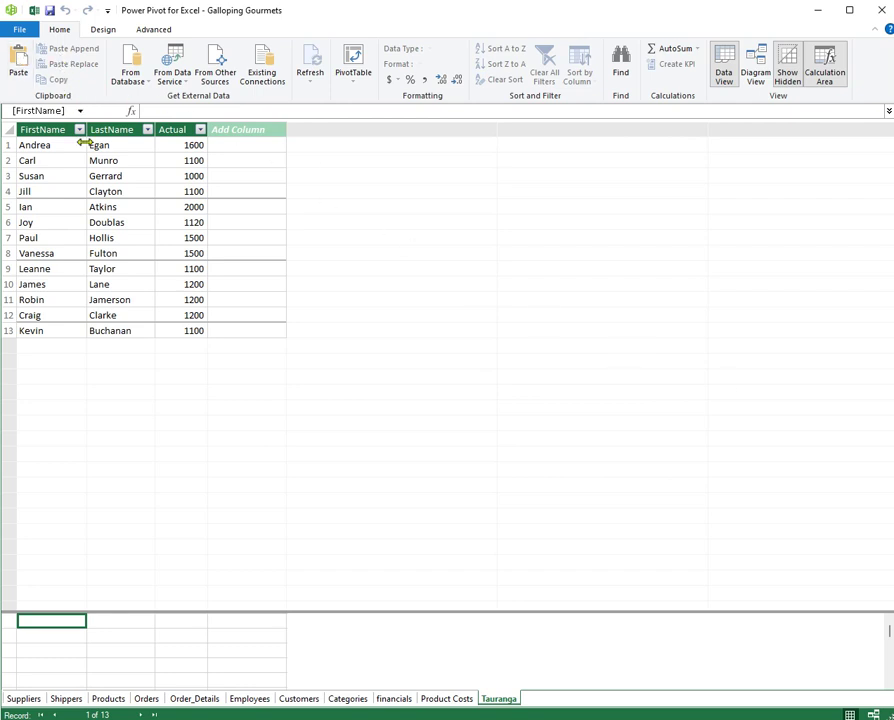
left_click(112, 286)
left_click(36, 334)
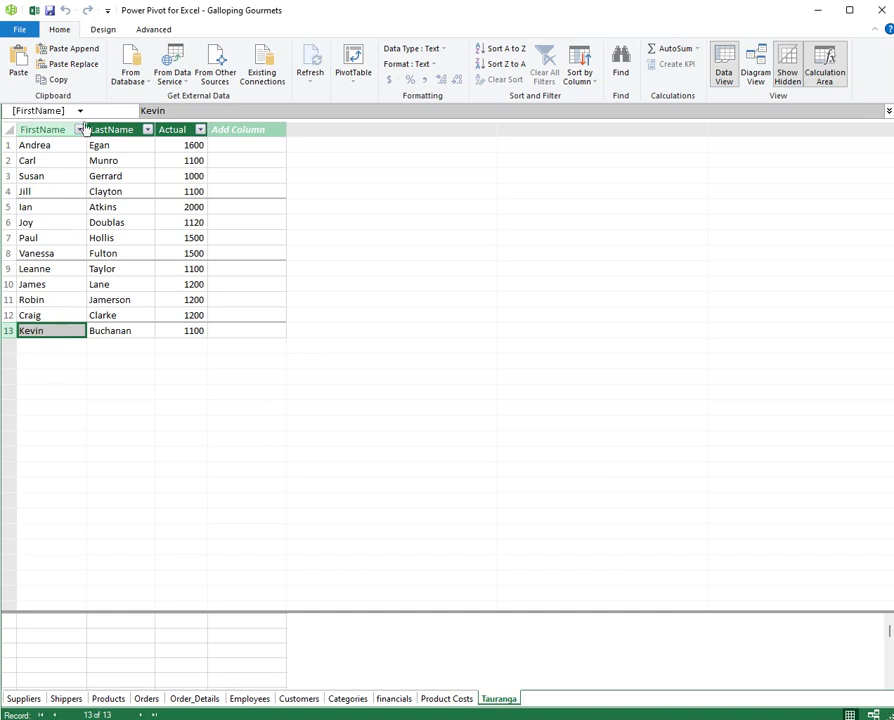
Step: Append the copied record to the Tauranga table with Paste Append, checking the existing data in the preview
left_click(73, 52)
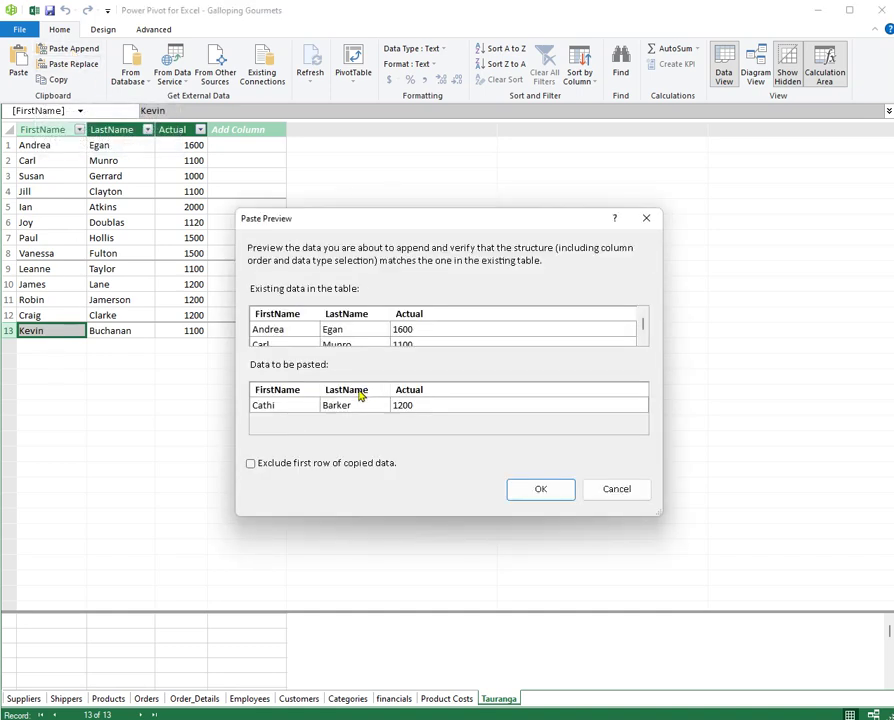
mouse_move(644, 330)
left_mouse_down()
mouse_move(646, 342)
mouse_move(645, 326)
left_mouse_up()
left_click(646, 341)
left_click(646, 341)
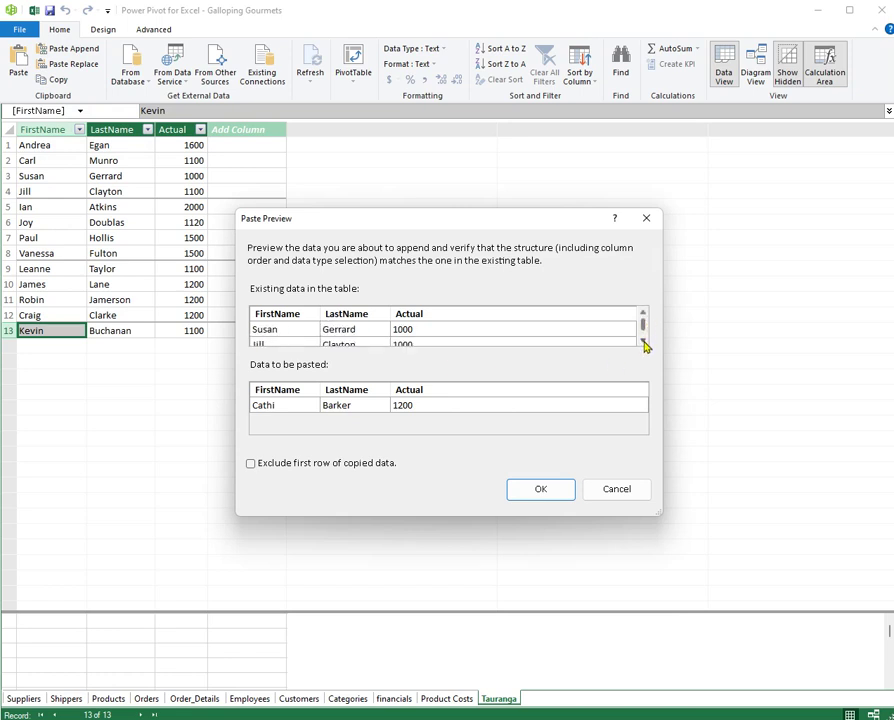
left_click(646, 341)
left_click(646, 341)
left_click(646, 341)
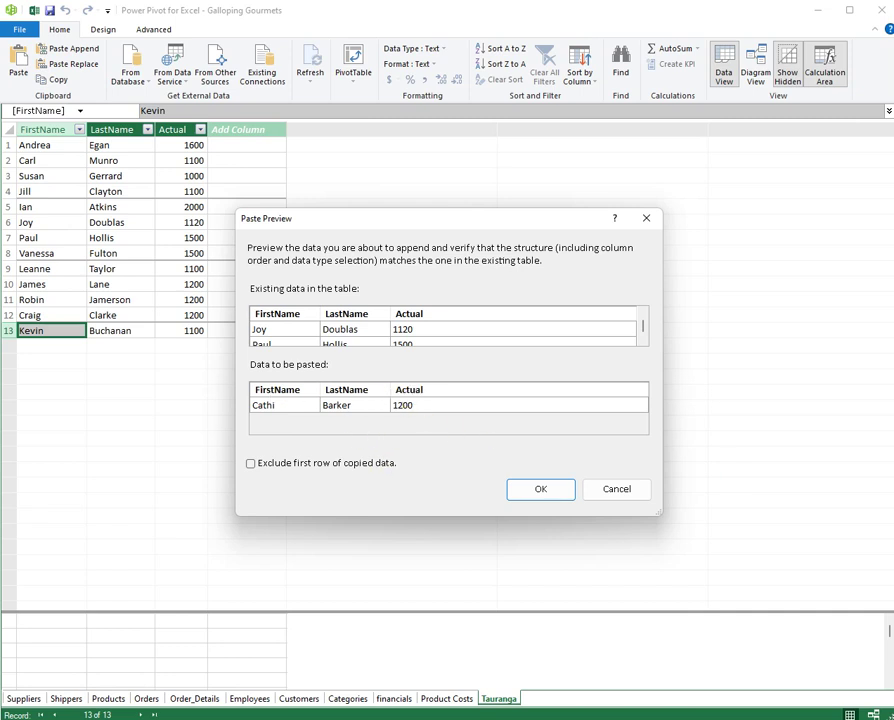
left_click(551, 495)
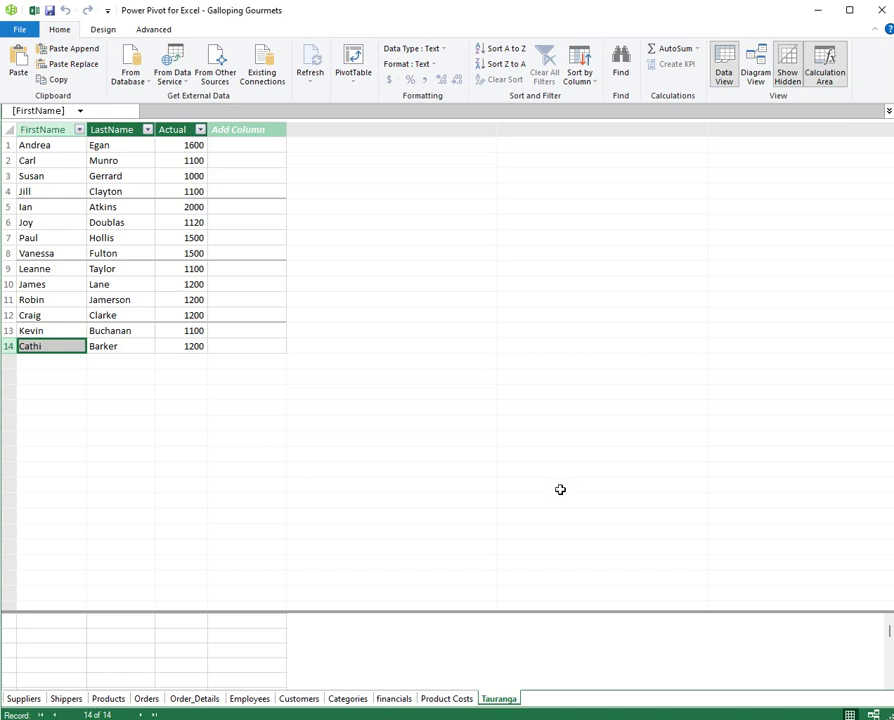
Step: Switch to TAURANGA.xlsx and set the Actual value in cell C15 to 2000
key("alt+Tab")
key("Tab")
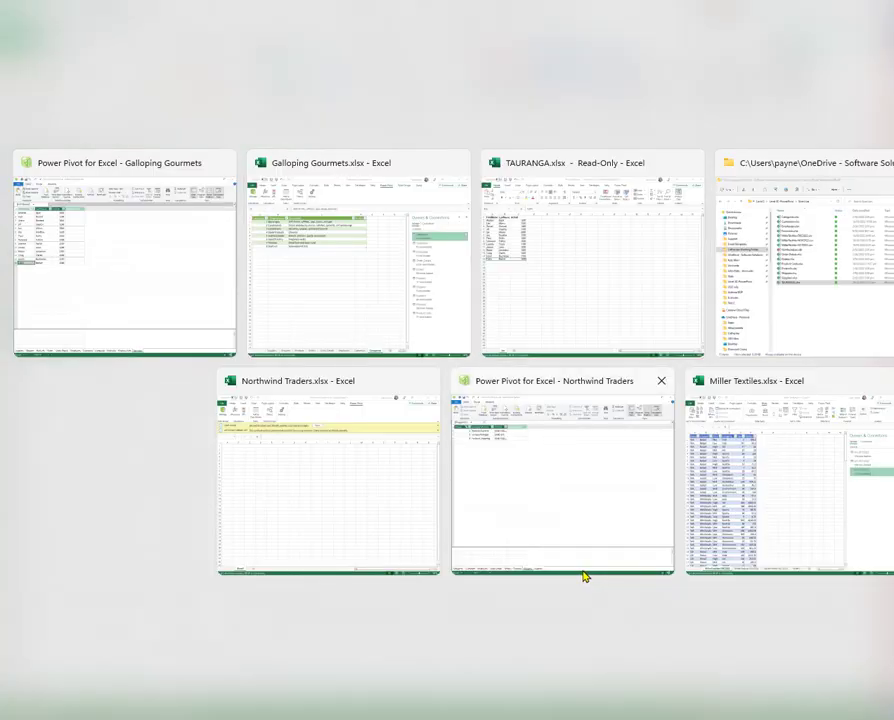
left_click(161, 330)
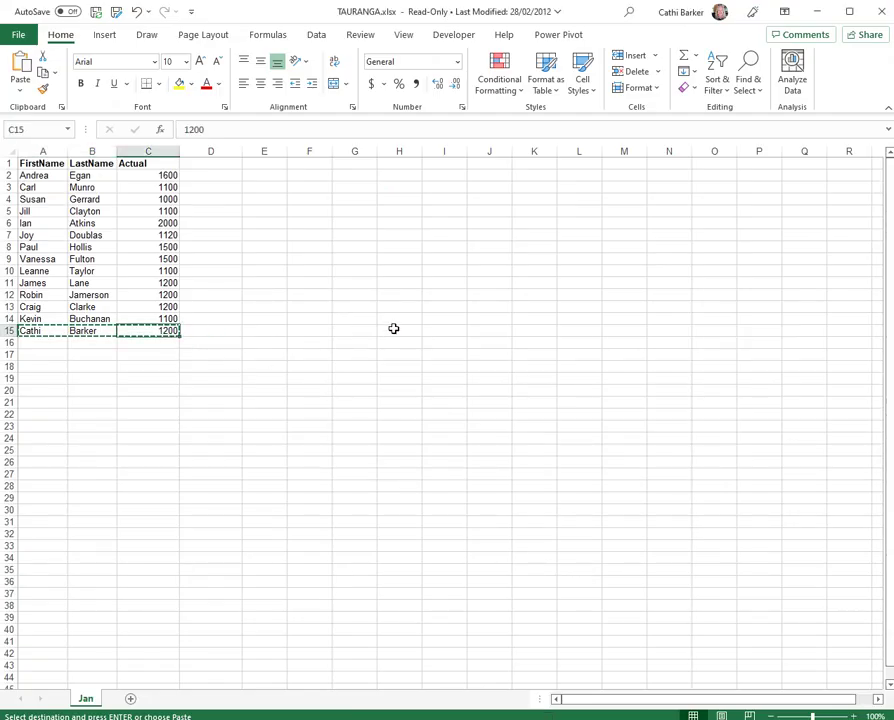
type("2000")
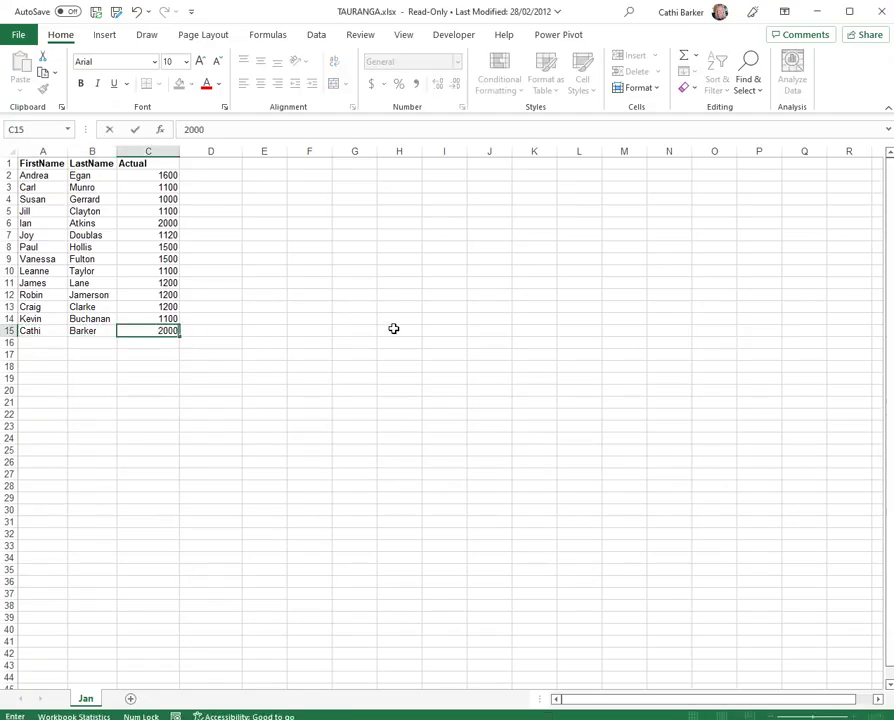
key("ctrl+Return")
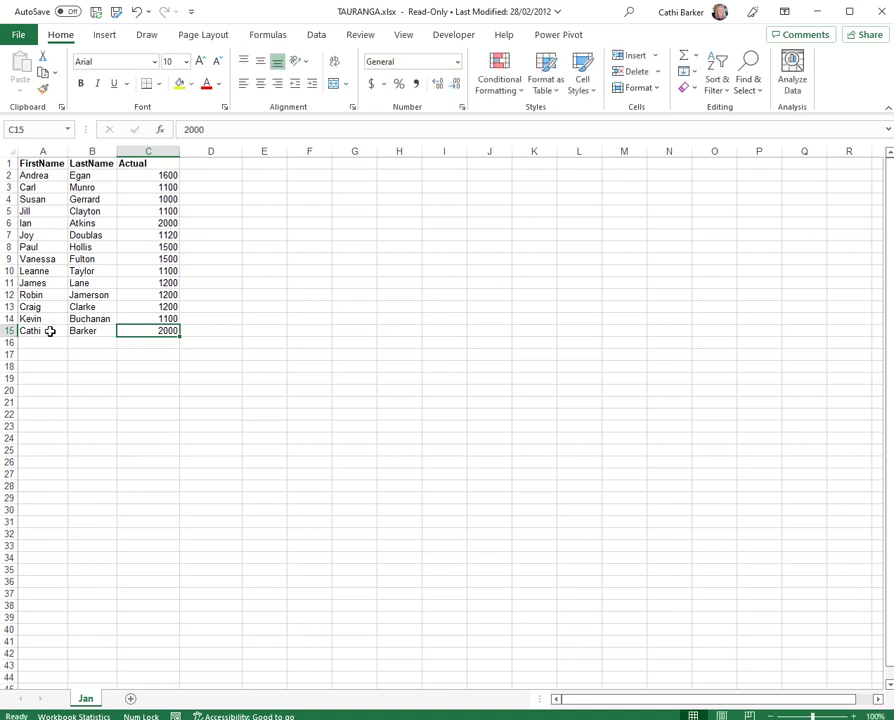
Step: Copy the record A15:C15 and replace all data in Power Pivot's Tauranga table with it using Paste Replace
left_click_drag(52, 330, 157, 330)
key("ctrl+c")
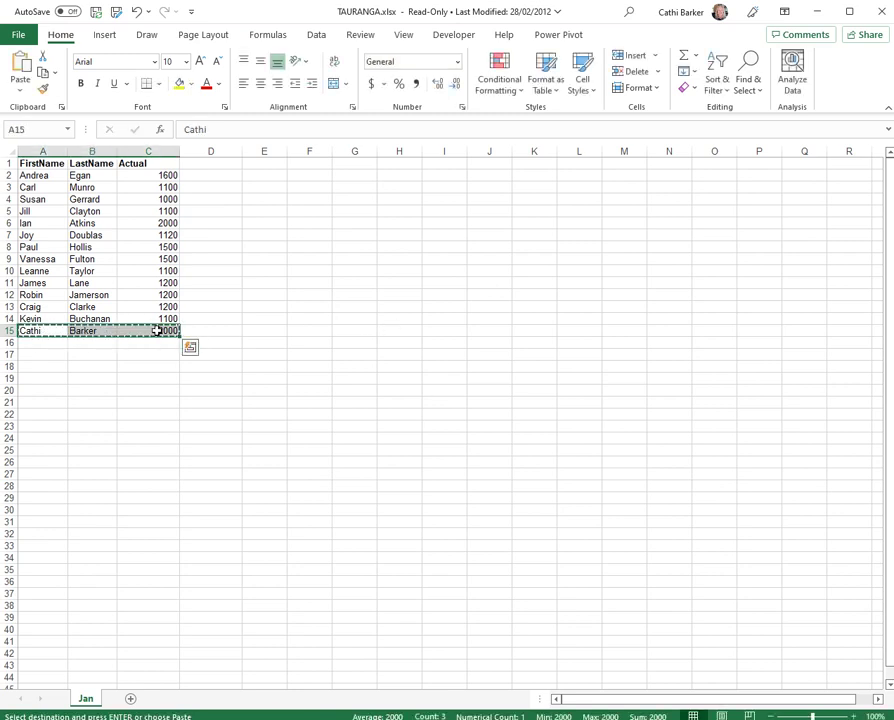
key("alt+Tab")
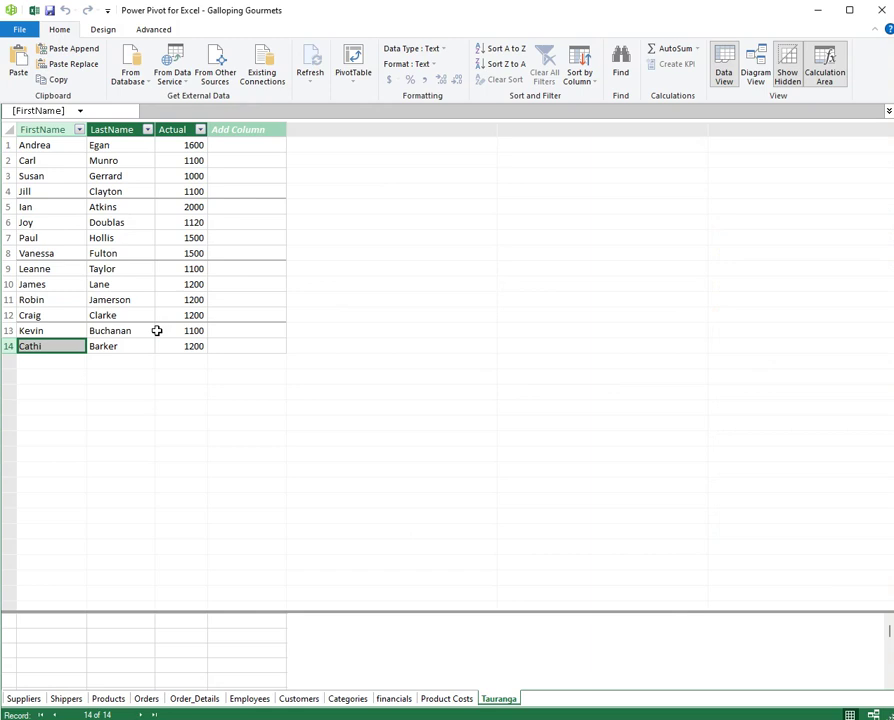
left_click(92, 67)
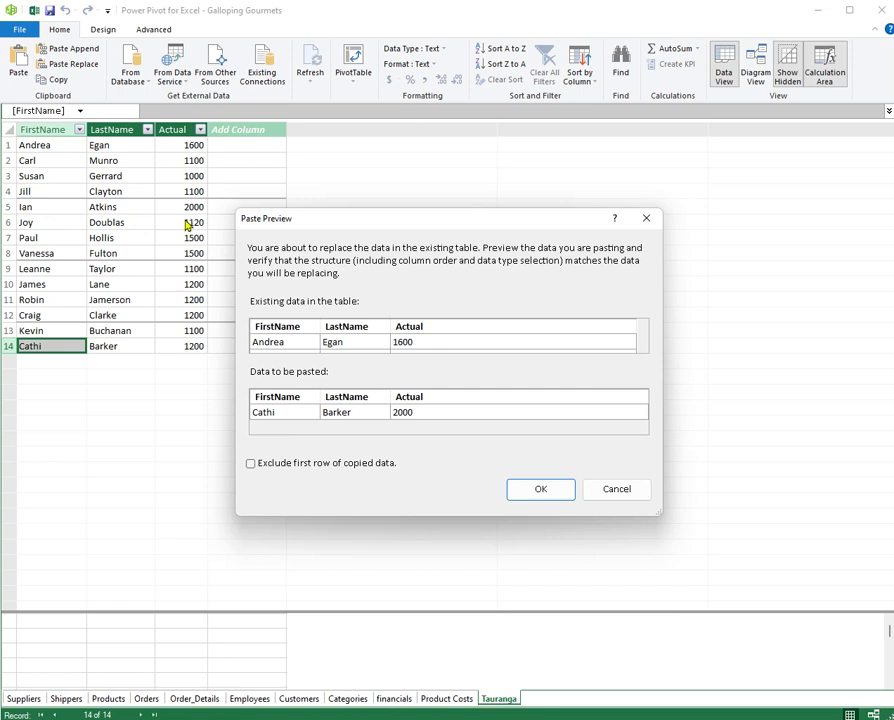
left_click(560, 494)
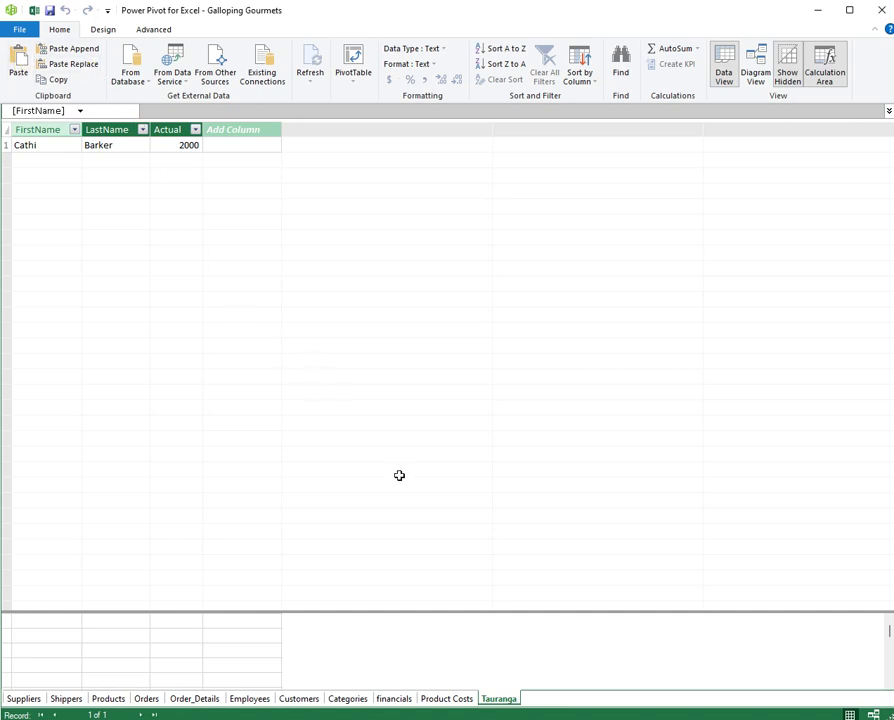
Step: Delete the Tauranga table permanently from the data model
right_click(503, 704)
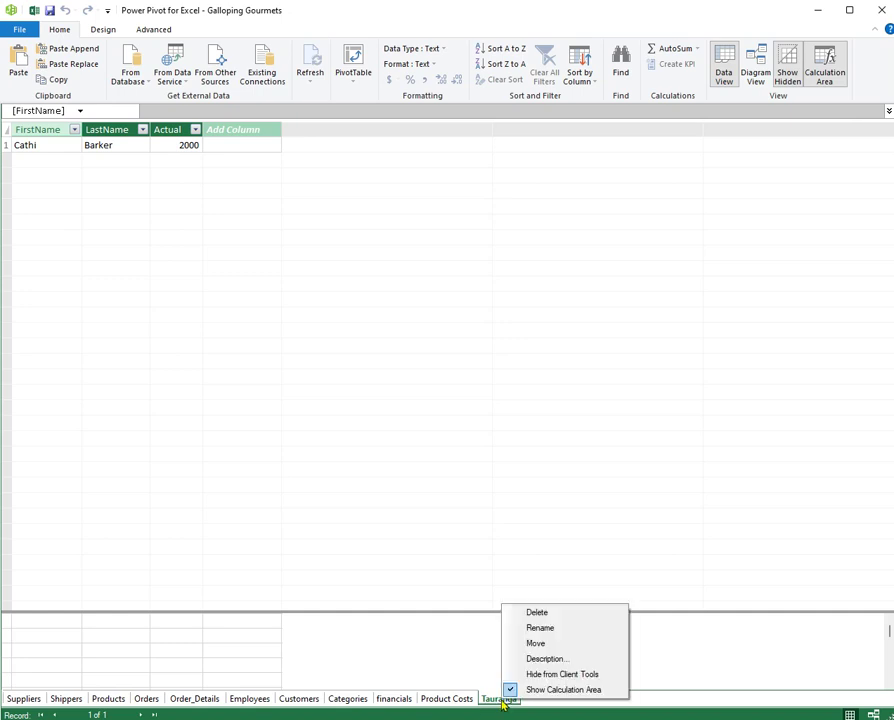
left_click(552, 616)
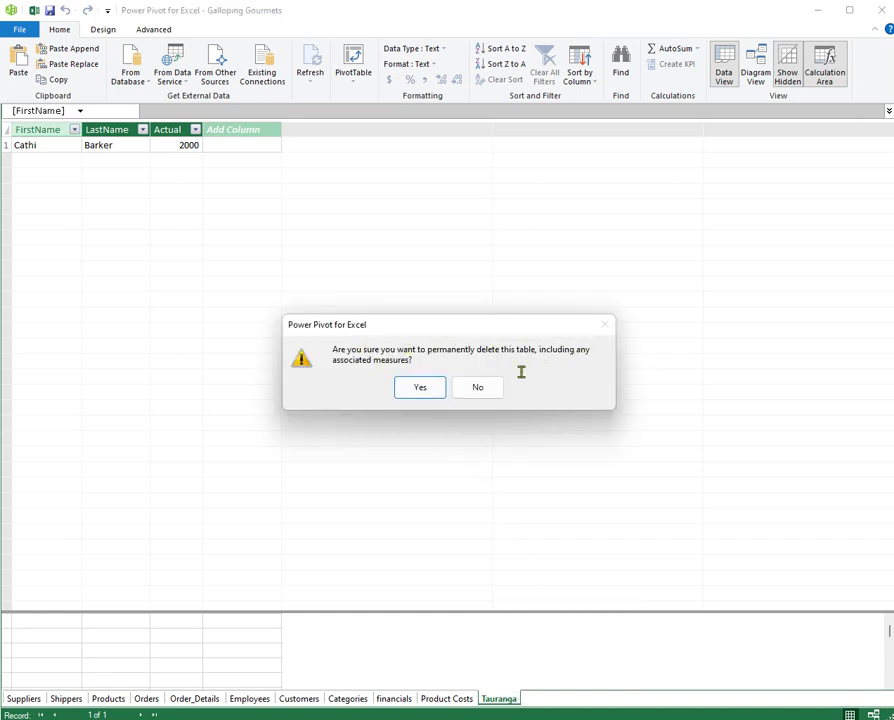
left_click(426, 392)
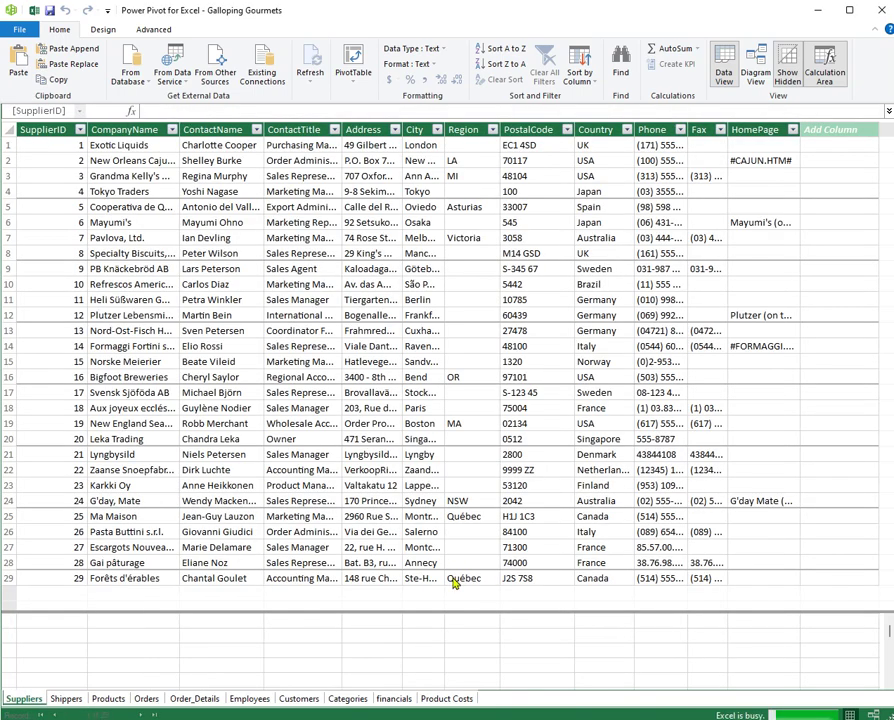